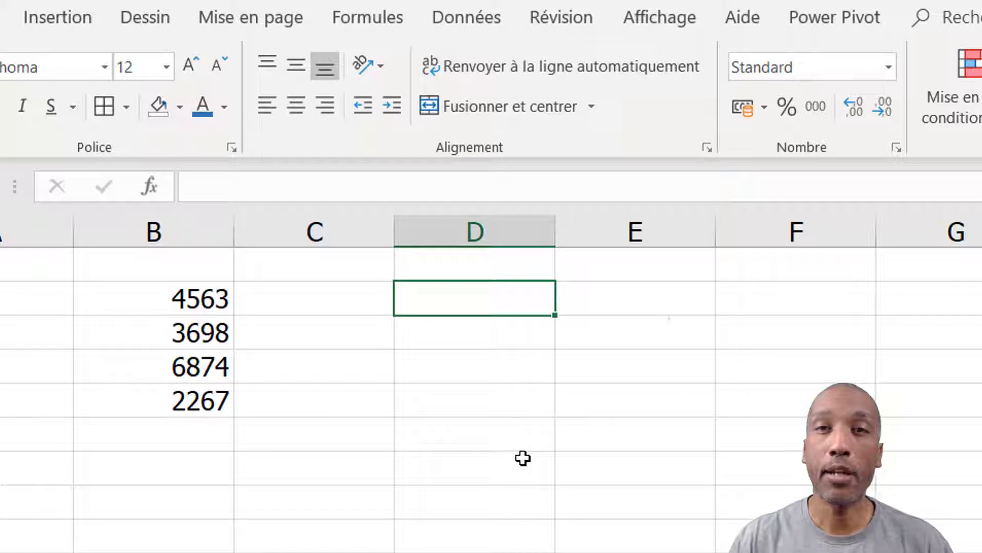
Enter the formula =DROITE(B2;1) in cell D2 to extract the last digit of the number in B2.
{"action": "type", "text": "=droite"}
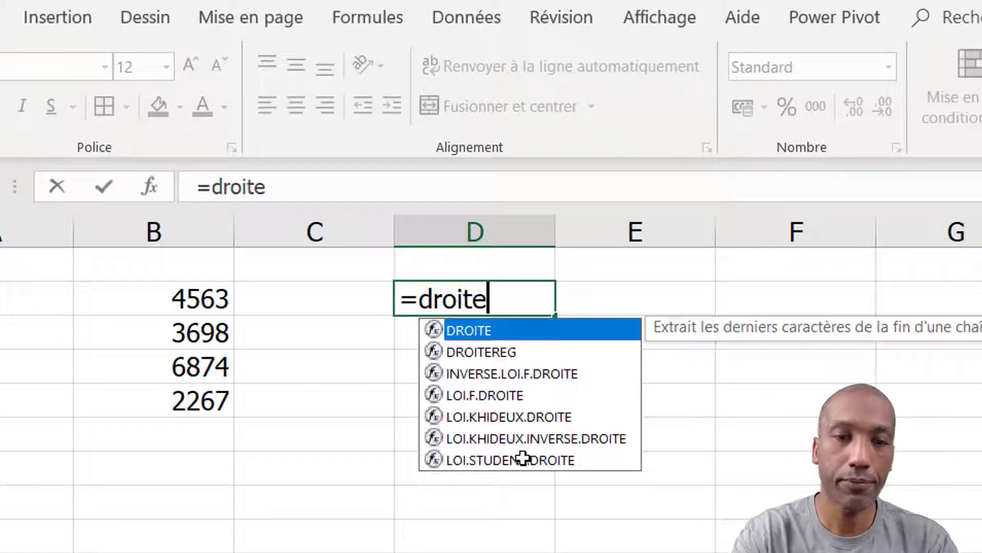
{"action": "key", "text": "Tab"}
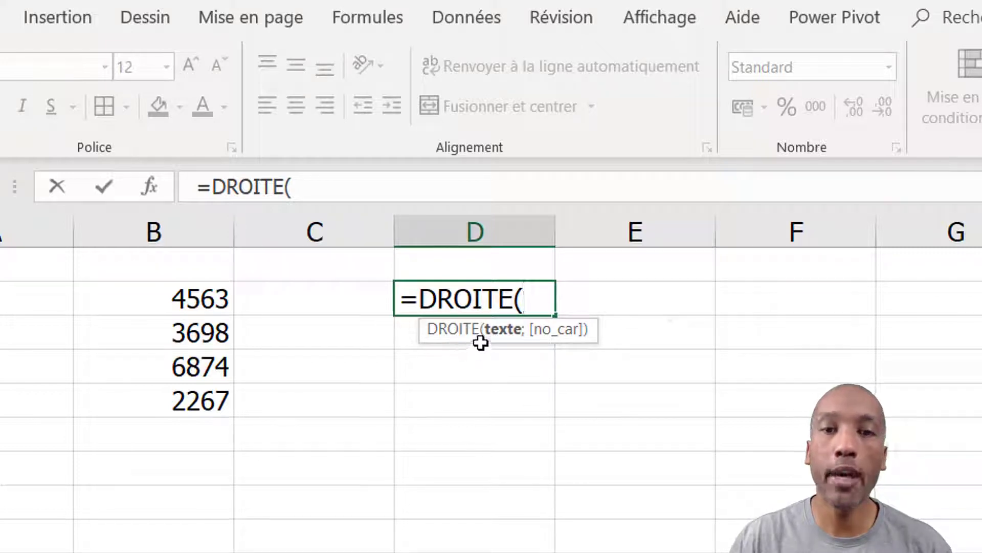
{"action": "left_click_drag", "start_coordinate": [481, 342], "coordinate": [474, 403]}
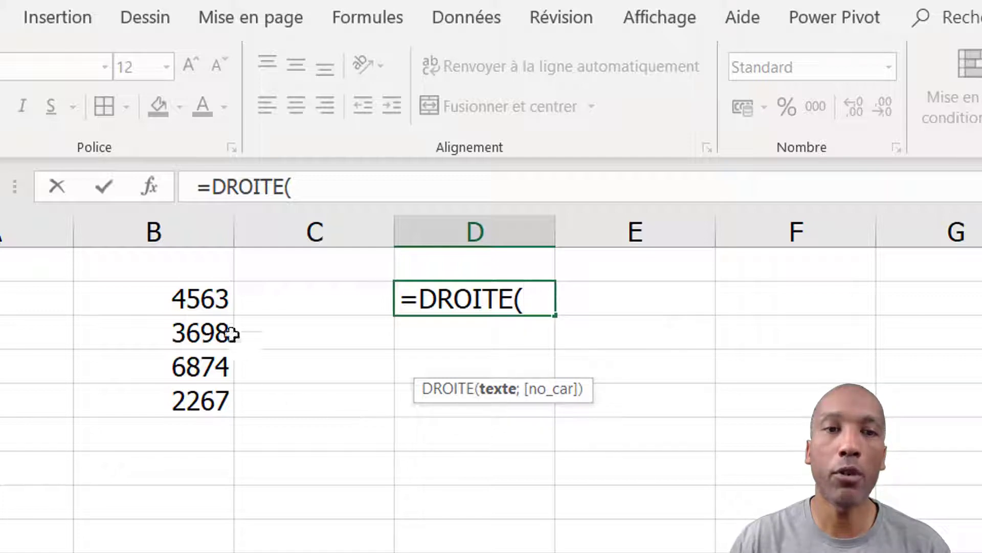
{"action": "left_click", "coordinate": [196, 300]}
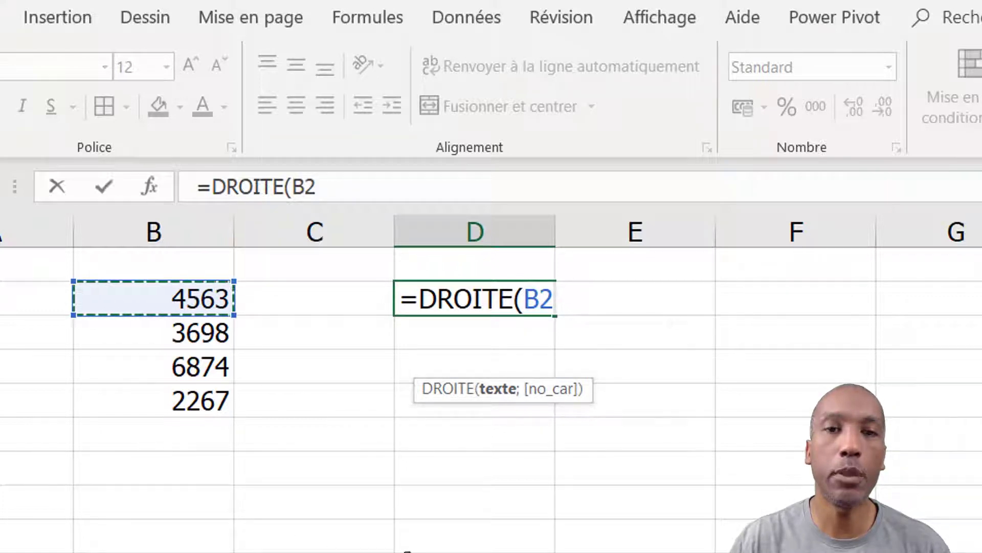
{"action": "type", "text": ";"}
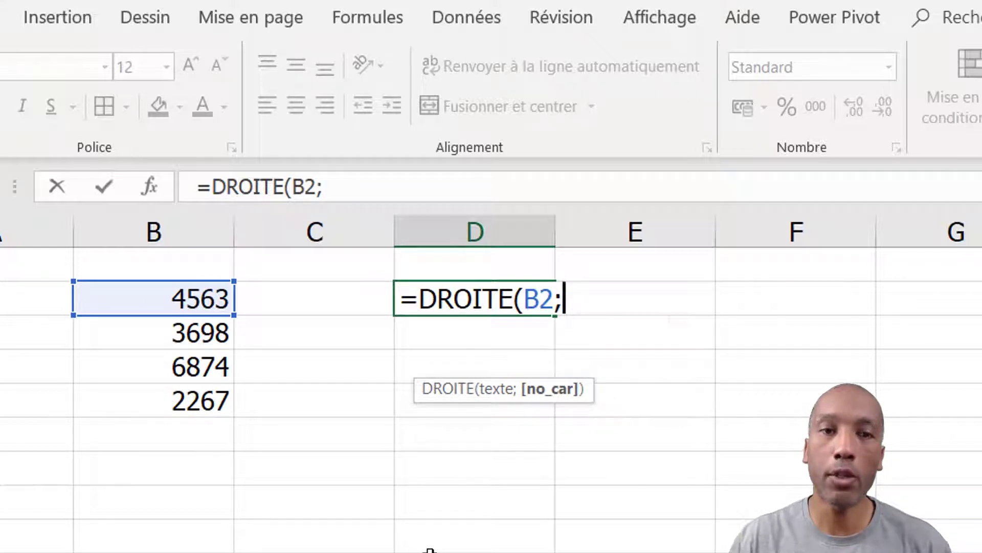
{"action": "type", "text": "1)"}
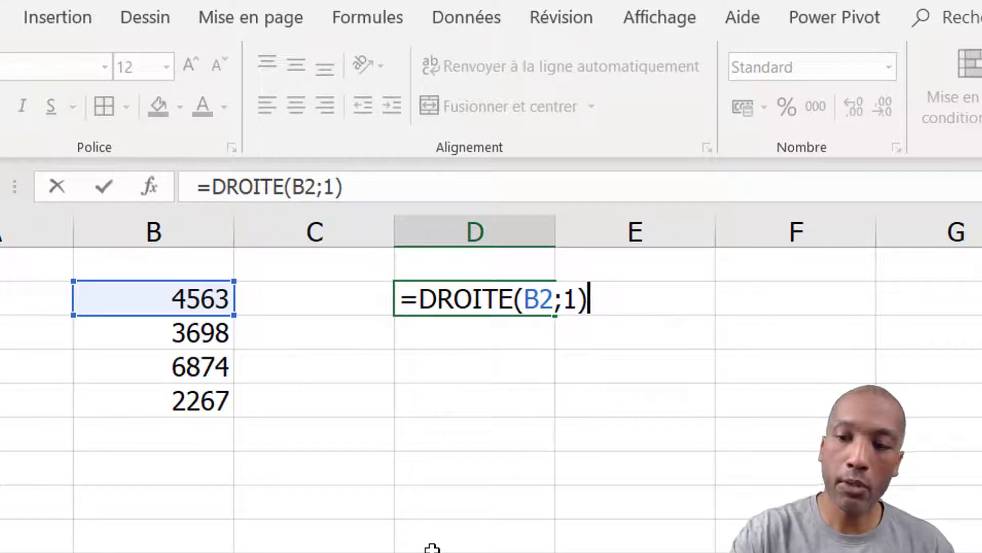
{"action": "key", "text": "Return"}
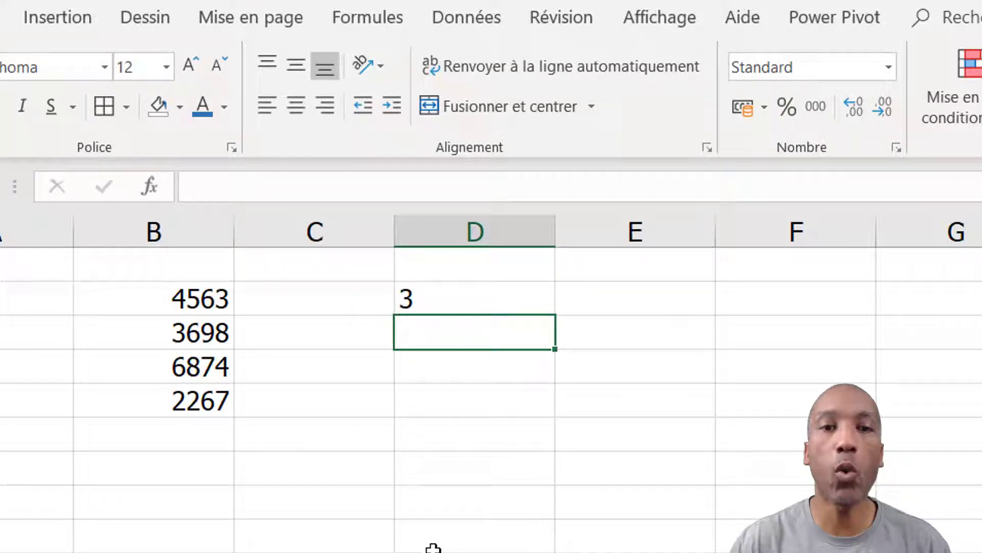
Copy the DROITE formula from D2 down through D5 and select the resulting cells.
{"action": "left_click", "coordinate": [466, 303]}
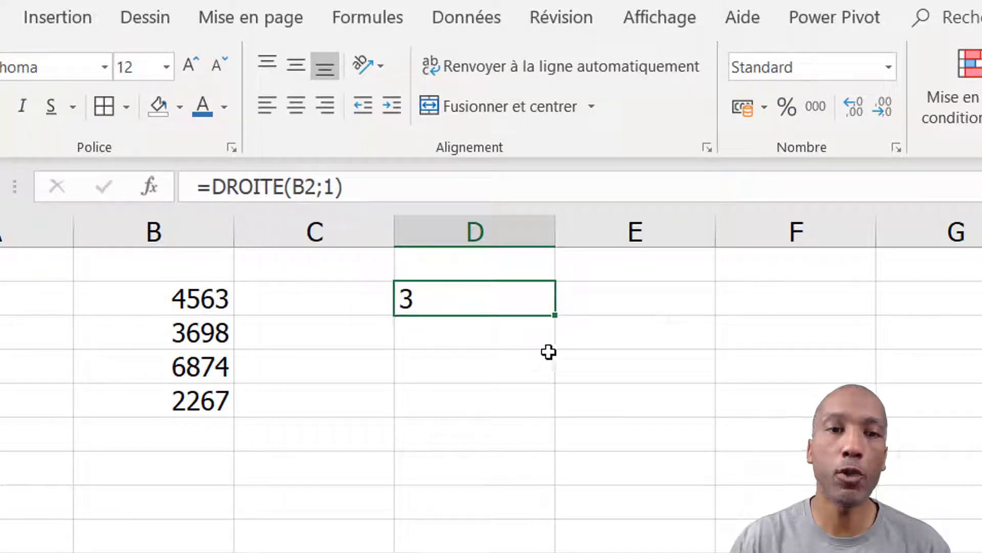
{"action": "left_click_drag", "start_coordinate": [550, 317], "coordinate": [665, 402]}
{"action": "left_click", "coordinate": [704, 399]}
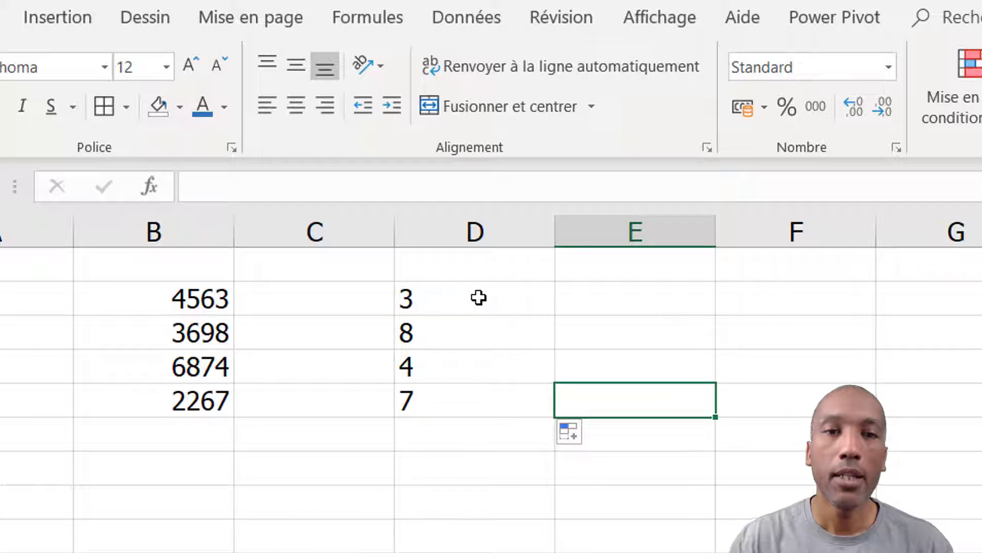
{"action": "left_click_drag", "start_coordinate": [479, 297], "coordinate": [464, 386]}
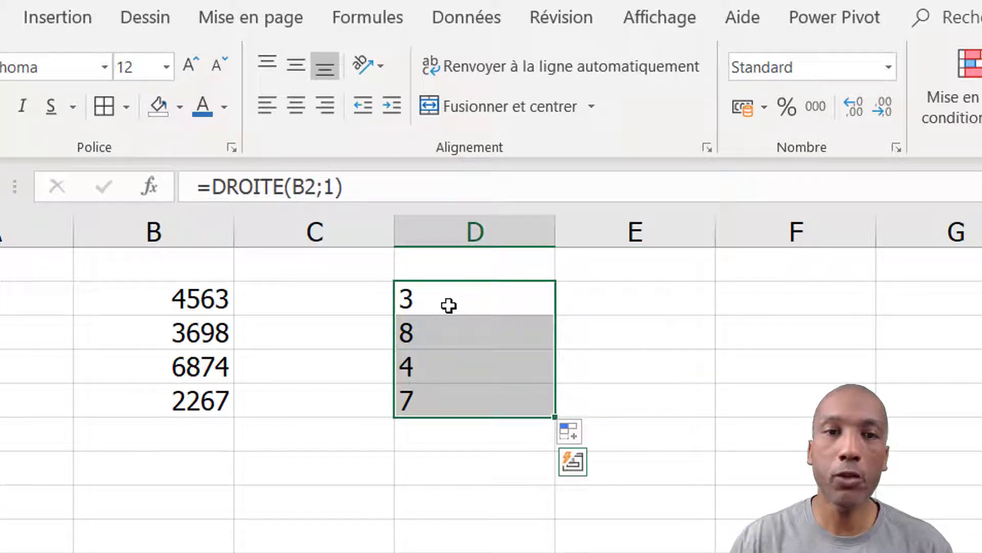
Change the text argument of the DROITE formula in D2 to the range B2:B5.
{"action": "left_click", "coordinate": [449, 306]}
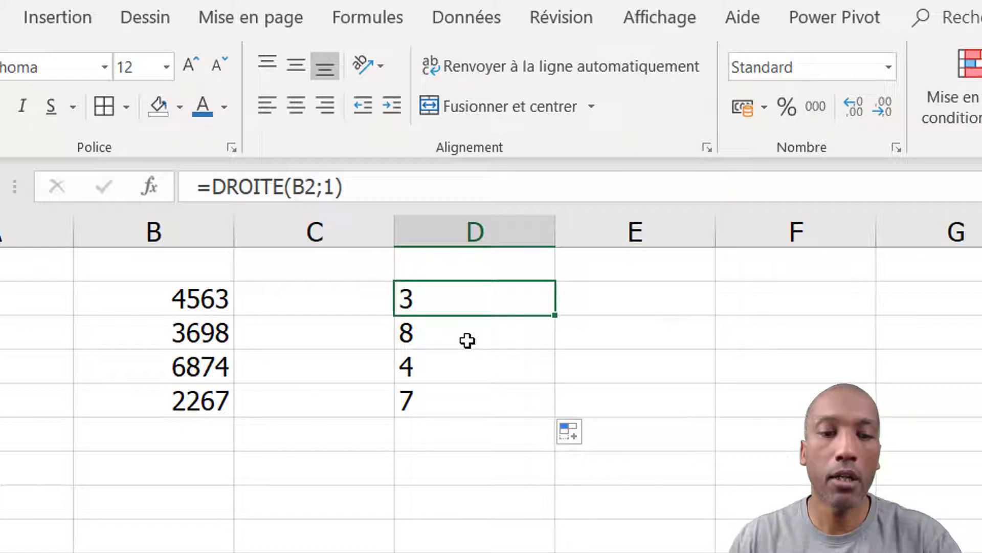
{"action": "key", "text": "F2"}
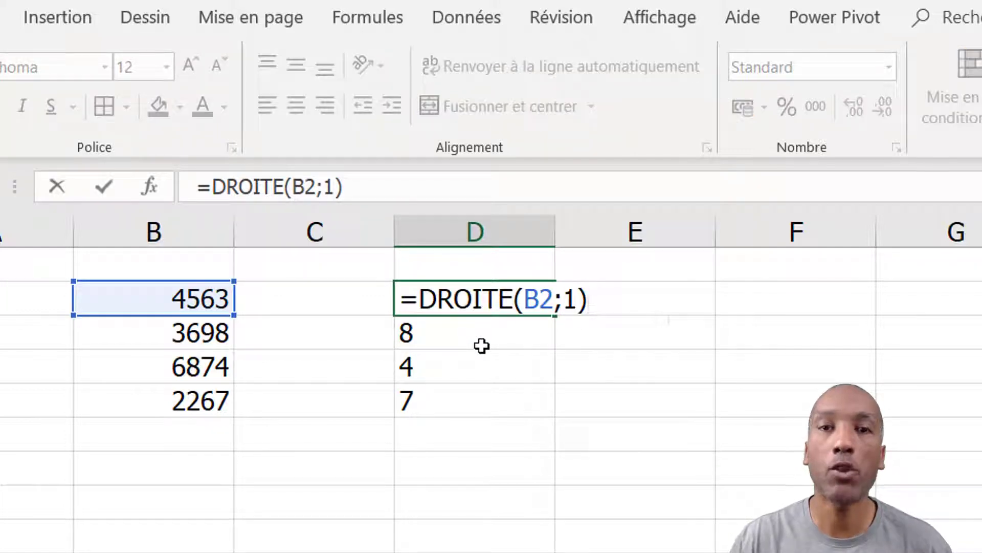
{"action": "left_click", "coordinate": [539, 298]}
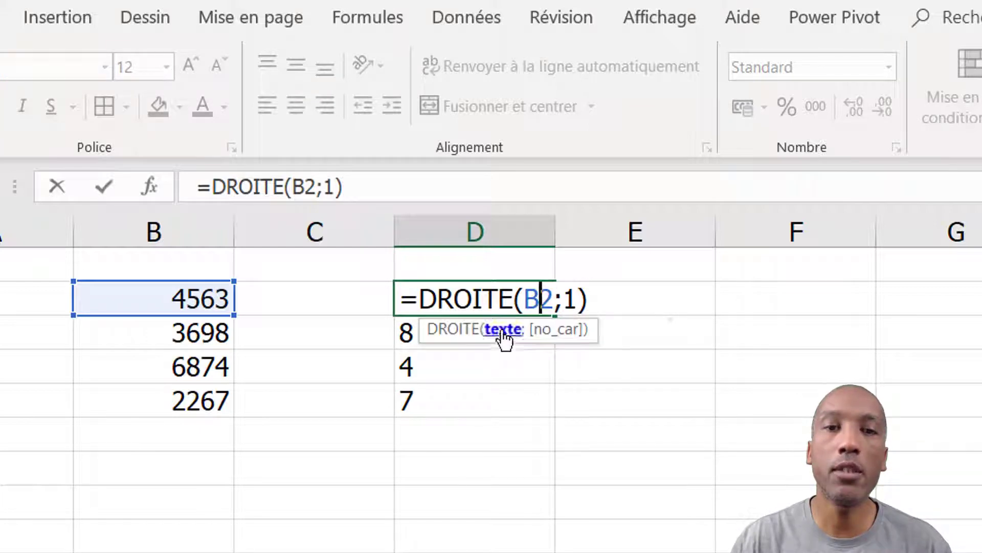
{"action": "left_click", "coordinate": [503, 332]}
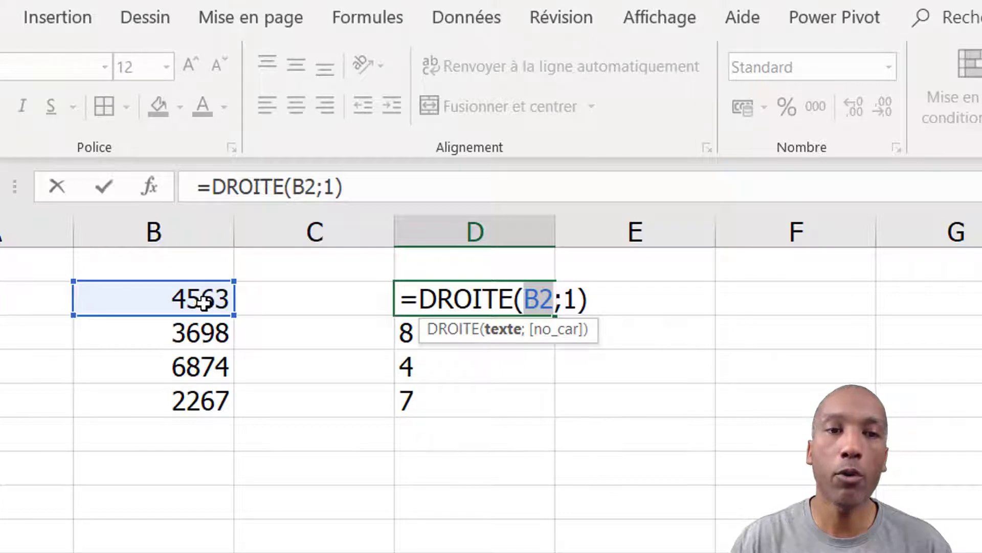
{"action": "left_click_drag", "start_coordinate": [203, 302], "coordinate": [228, 404]}
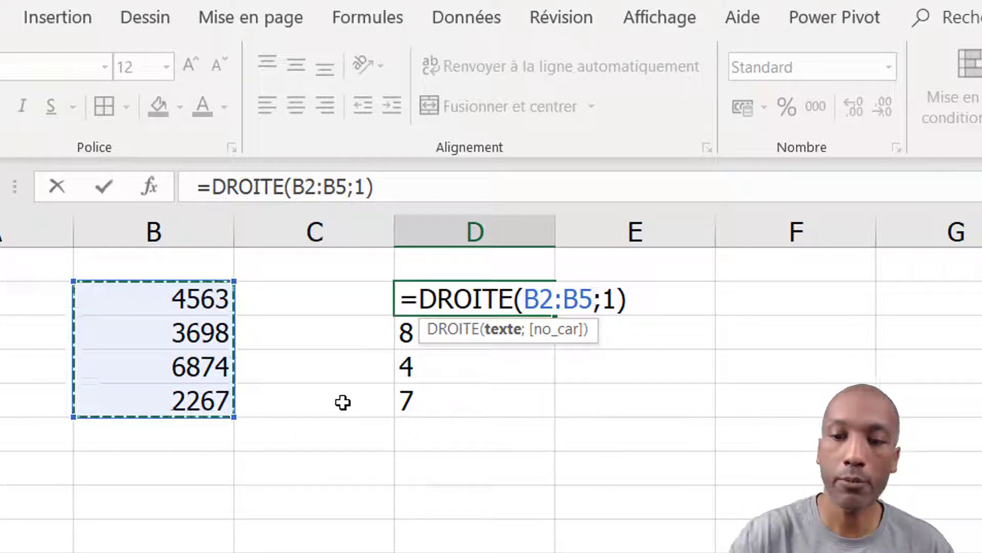
{"action": "key", "text": "Return"}
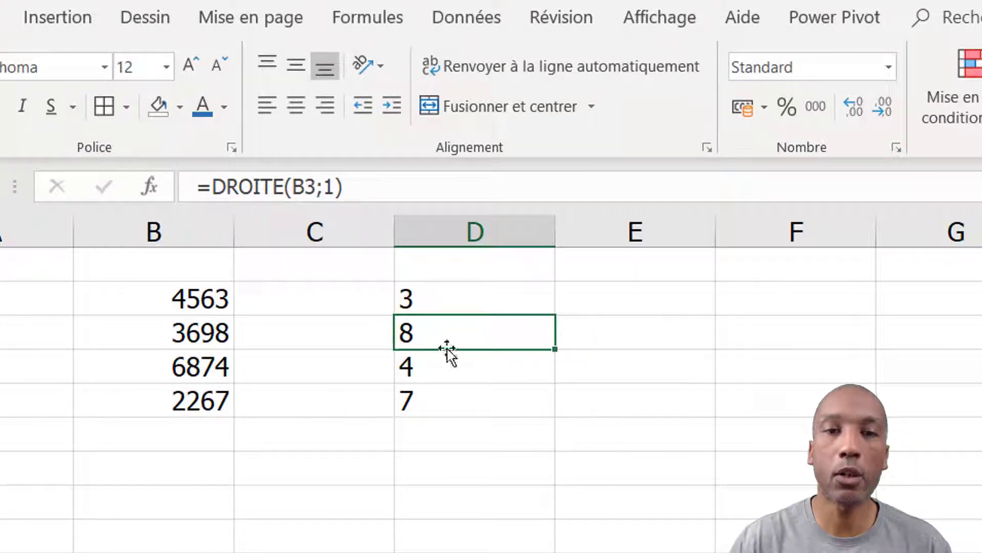
Clear the copied formulas from cells D3 to D5.
{"action": "left_click_drag", "start_coordinate": [448, 353], "coordinate": [456, 401]}
{"action": "key", "text": "Delete"}
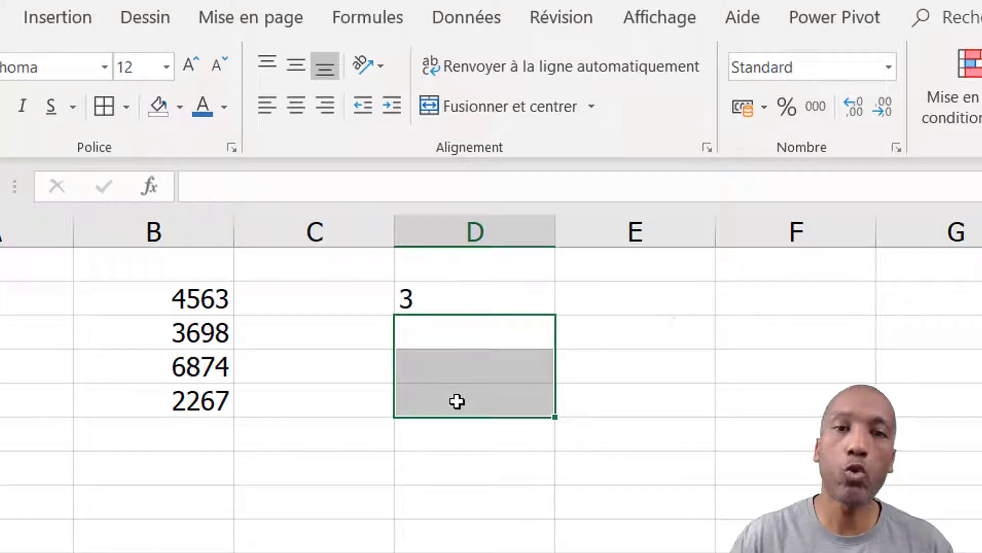
Review the range formula in D2 and compare the cell's alignment with the number in B2.
{"action": "left_click", "coordinate": [448, 299]}
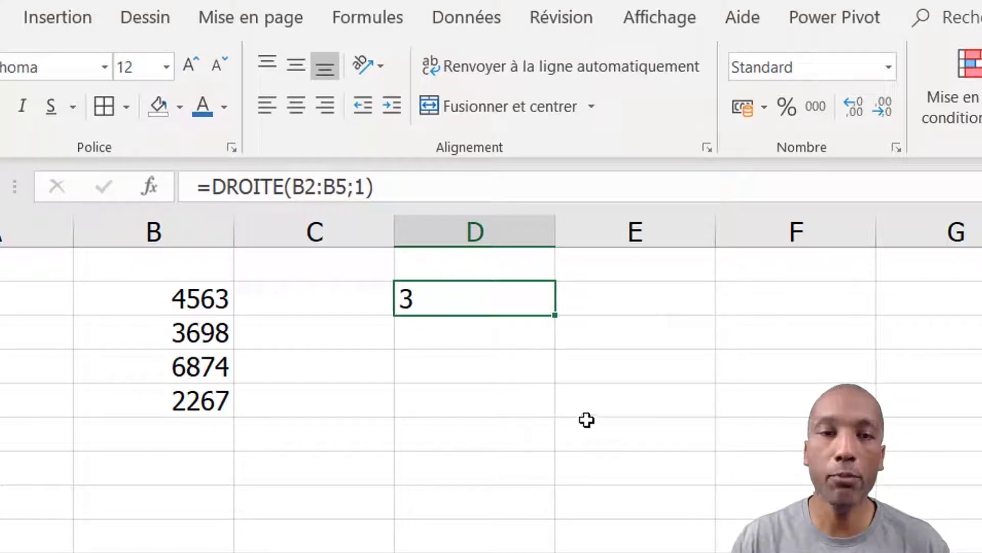
{"action": "key", "text": "F2"}
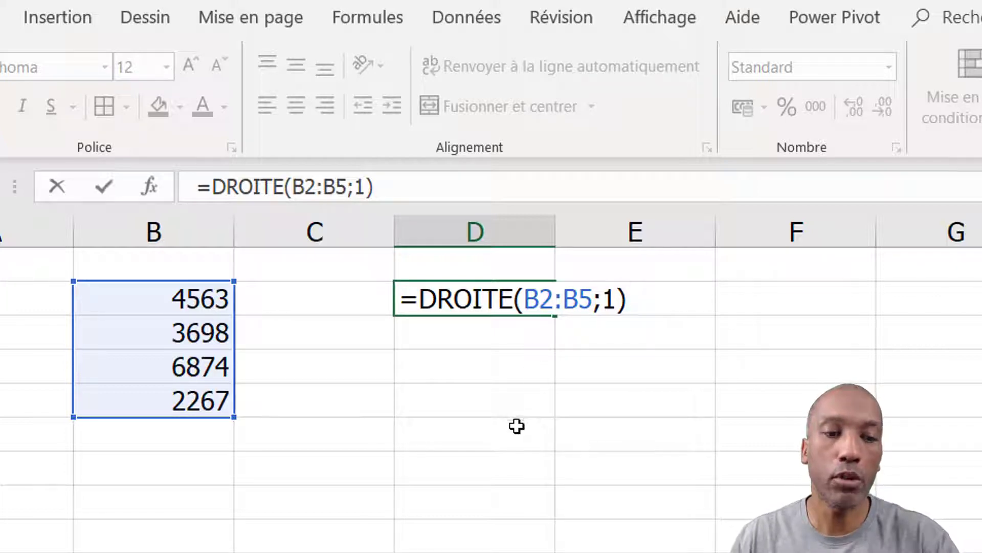
{"action": "key", "text": "ctrl+Return"}
{"action": "left_click", "coordinate": [483, 340]}
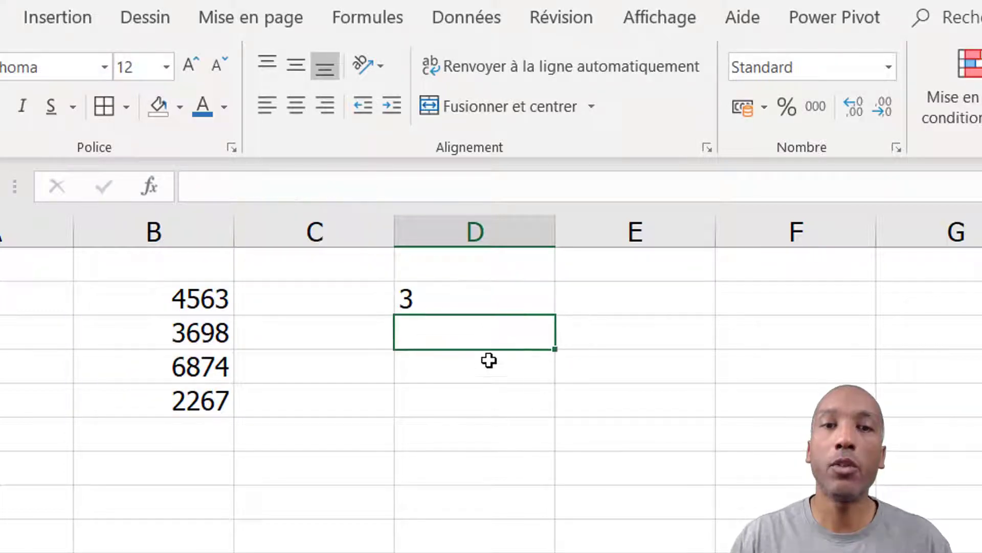
{"action": "left_click", "coordinate": [485, 291]}
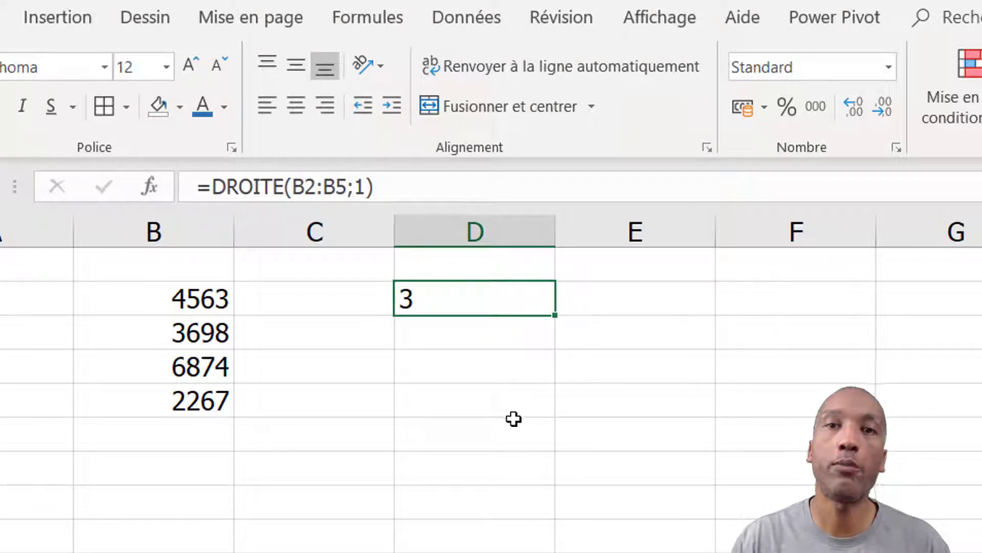
{"action": "left_click", "coordinate": [197, 298]}
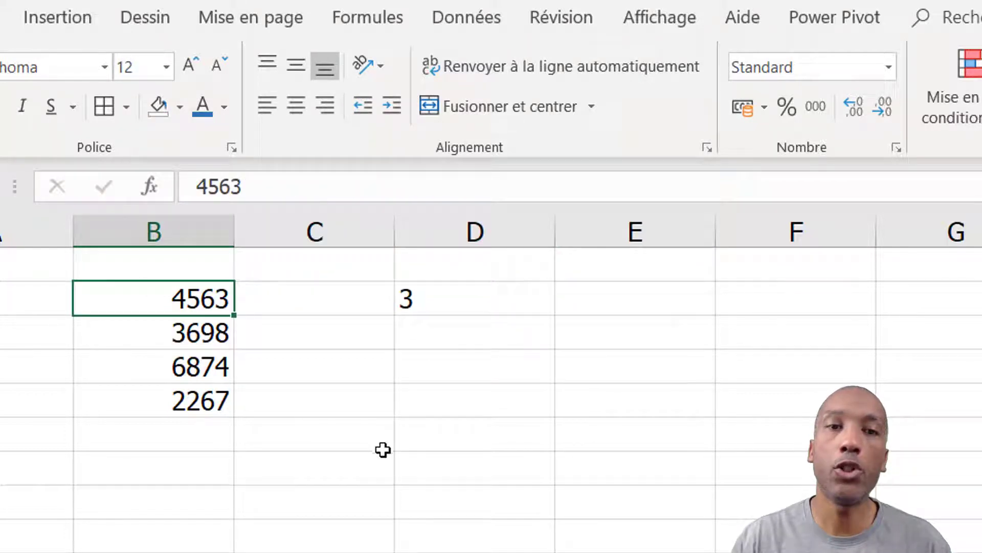
Append +0 to the DROITE formula in D2 to convert the extracted text to a number.
{"action": "left_click", "coordinate": [491, 304]}
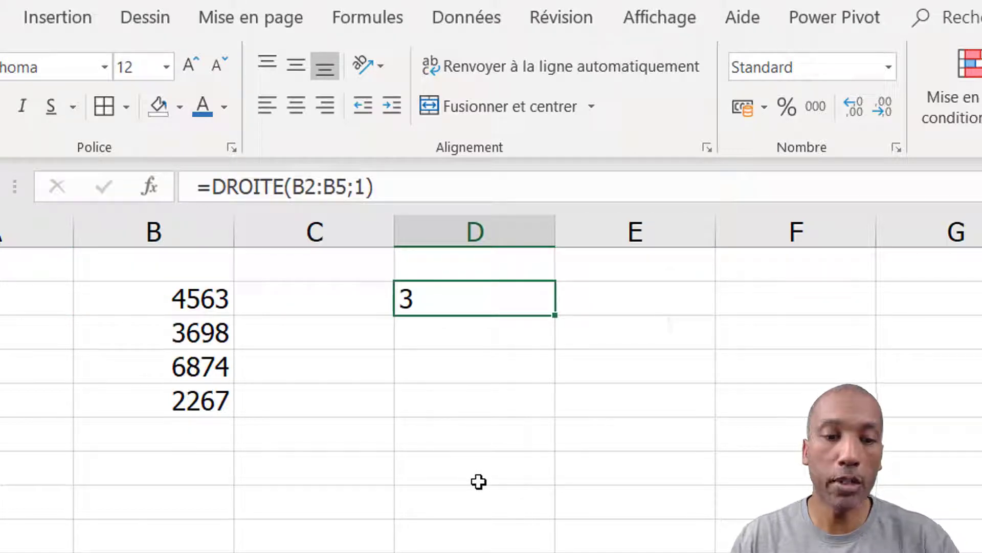
{"action": "key", "text": "F2"}
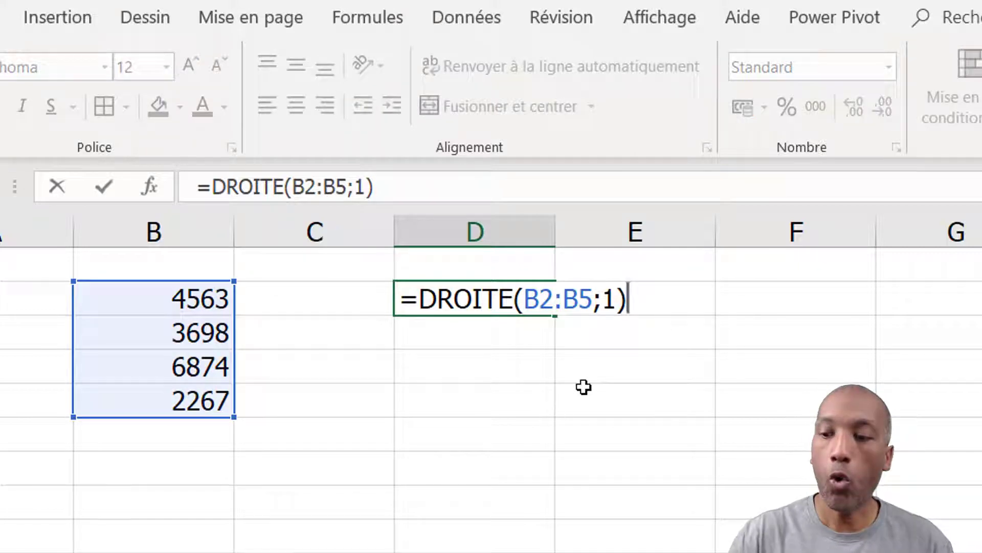
{"action": "type", "text": "+0"}
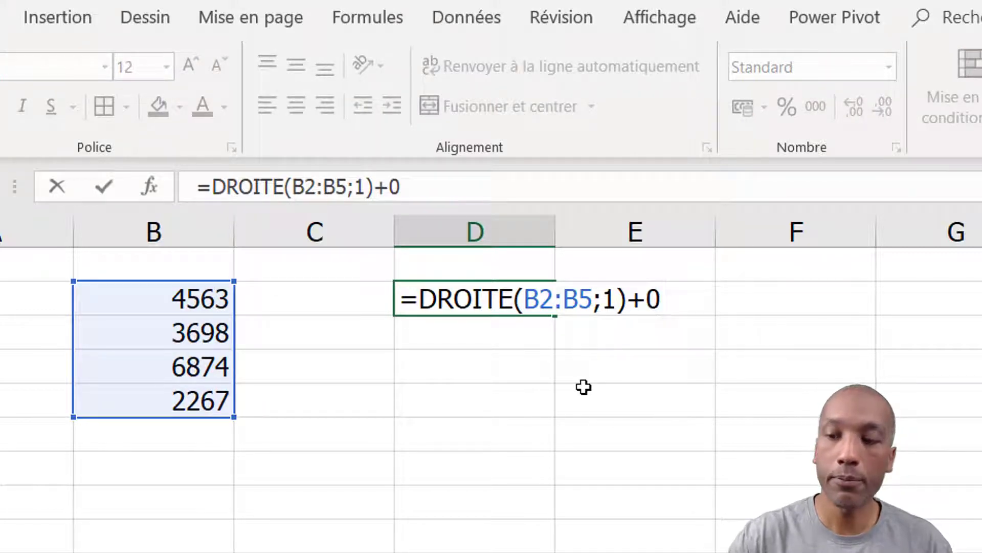
{"action": "key", "text": "Return"}
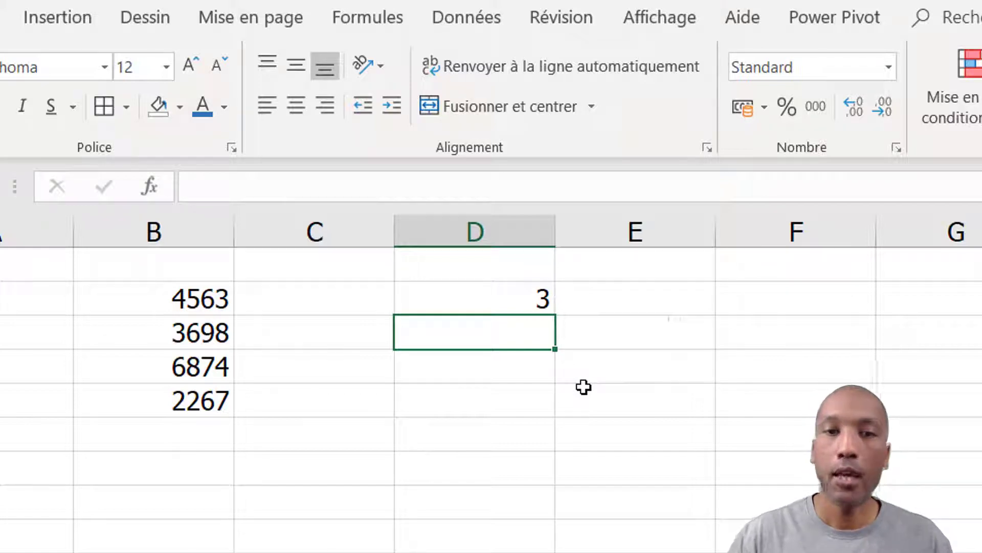
Fill the formula =DROITE(B2:B5;1)+0 from D2 down through D5.
{"action": "left_click", "coordinate": [478, 302]}
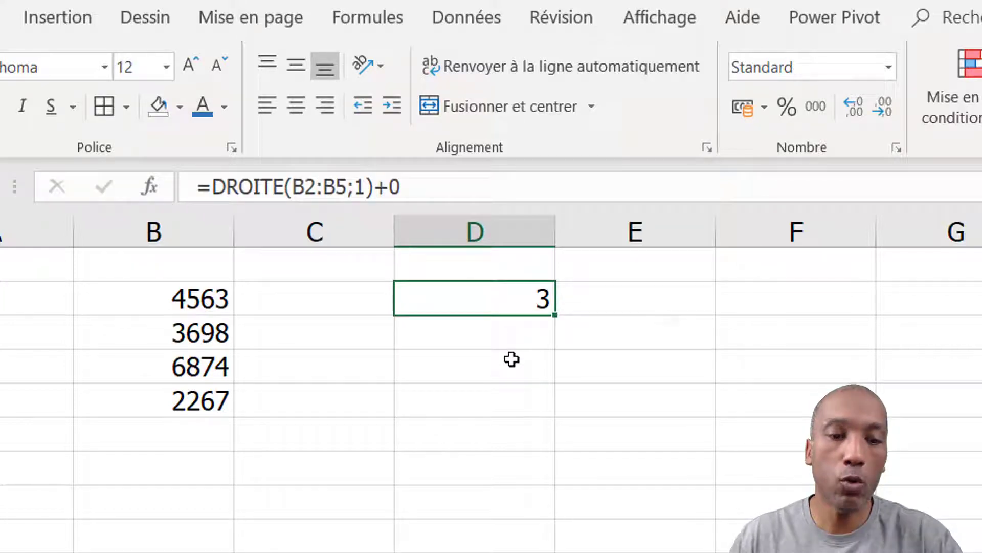
{"action": "key", "text": "F2"}
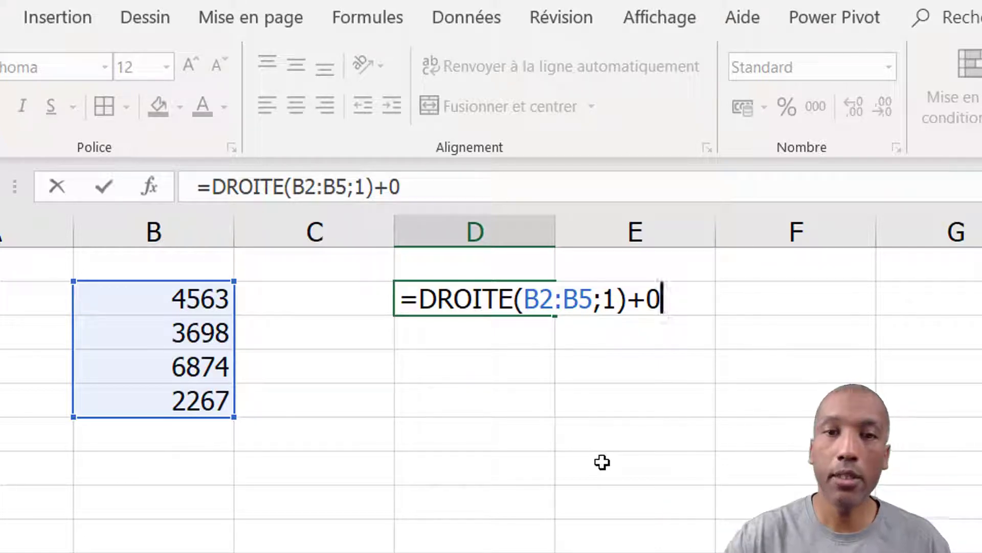
{"action": "key", "text": "Return"}
{"action": "left_click", "coordinate": [486, 294]}
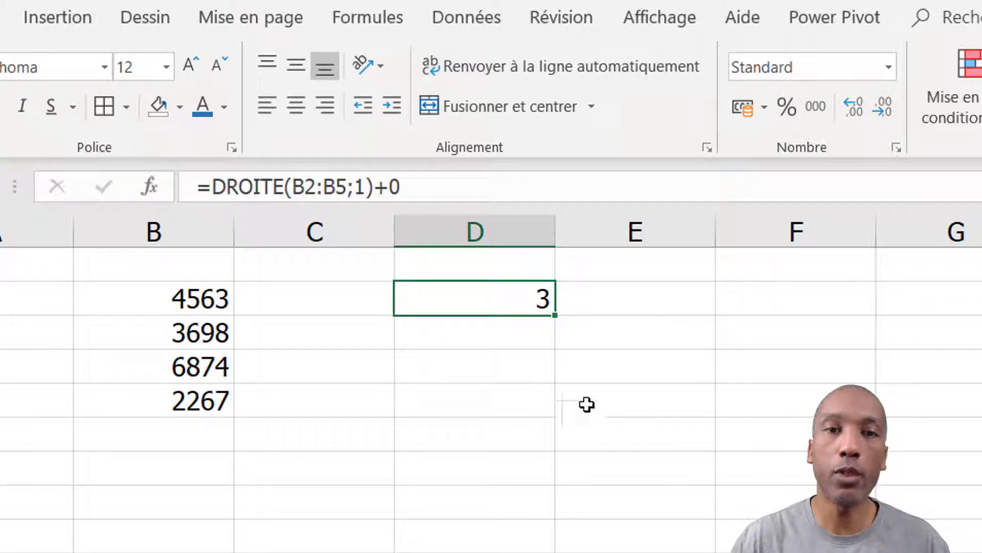
{"action": "left_click_drag", "start_coordinate": [555, 315], "coordinate": [558, 430]}
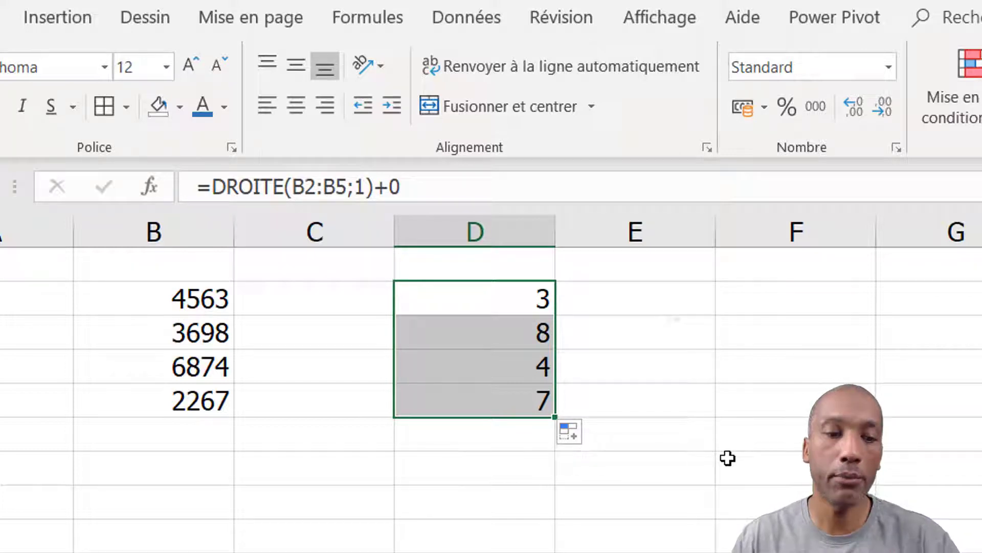
Wrap the formula in D2 in SOMMEPROD, giving =SOMMEPROD(DROITE(B2:B5;1)+0).
{"action": "left_click", "coordinate": [501, 308]}
{"action": "key", "text": "F2"}
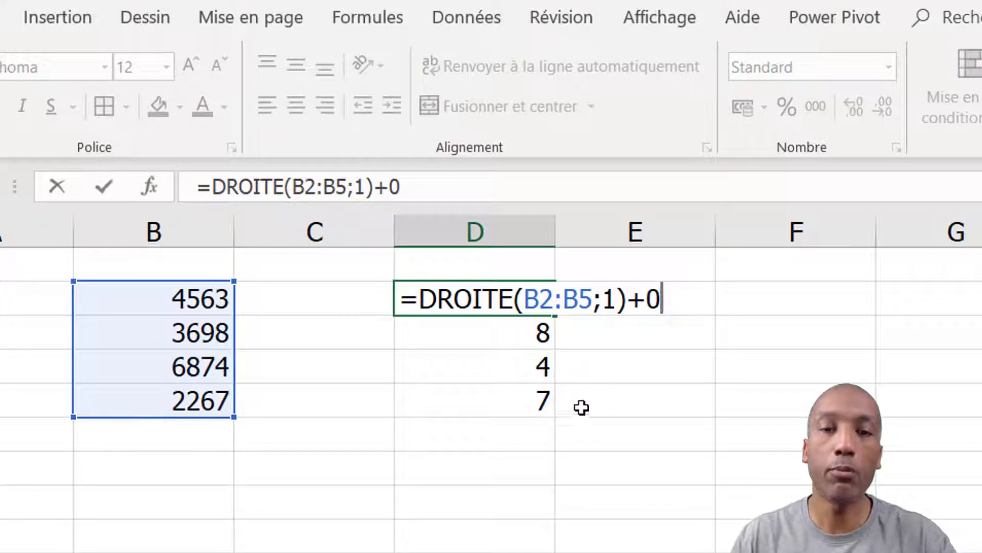
{"action": "left_click", "coordinate": [421, 294]}
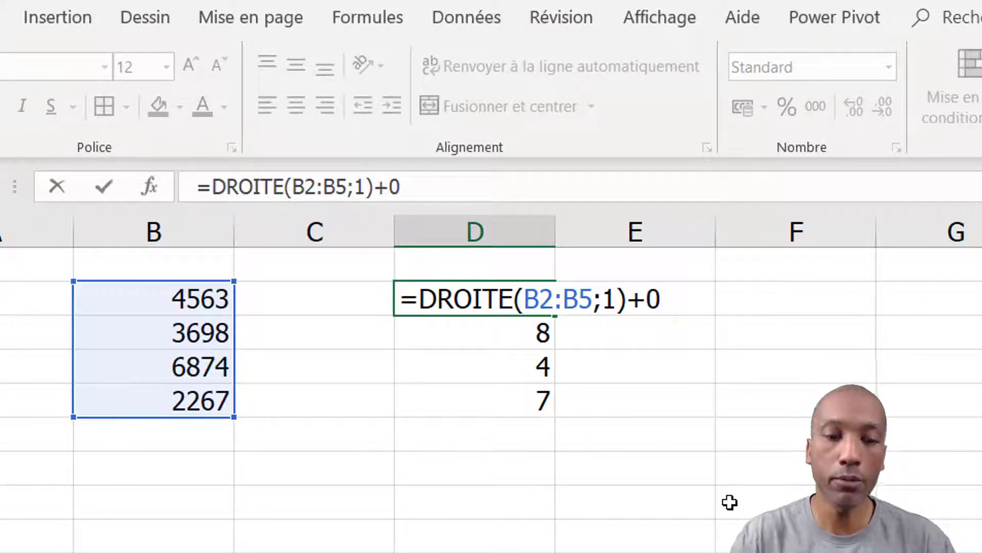
{"action": "type", "text": "somme"}
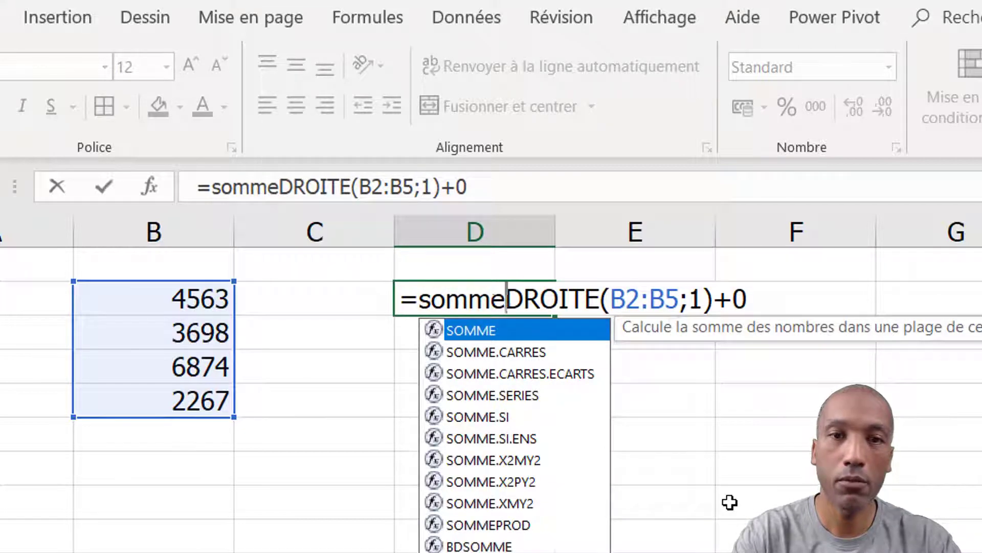
{"action": "type", "text": "pr"}
{"action": "key", "text": "Tab"}
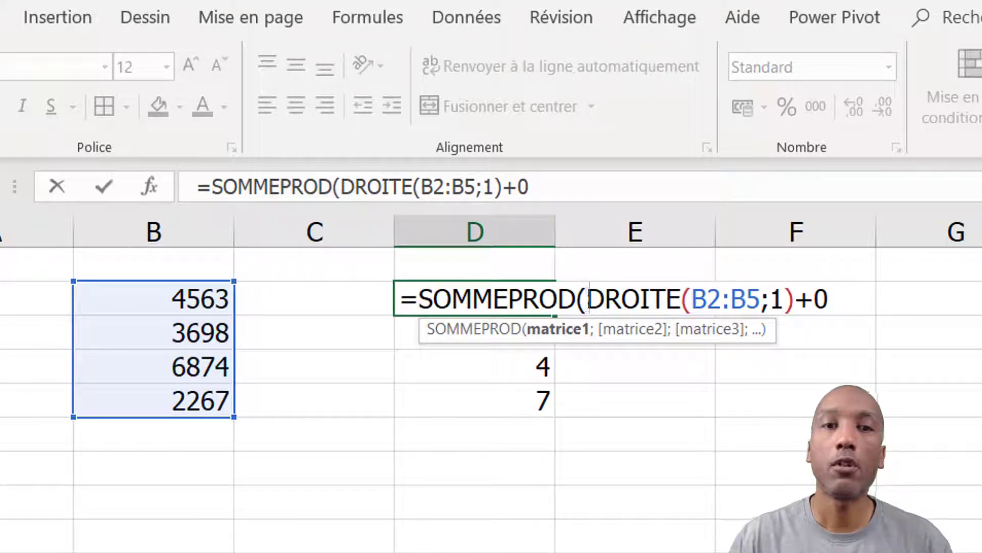
{"action": "left_click", "coordinate": [846, 303]}
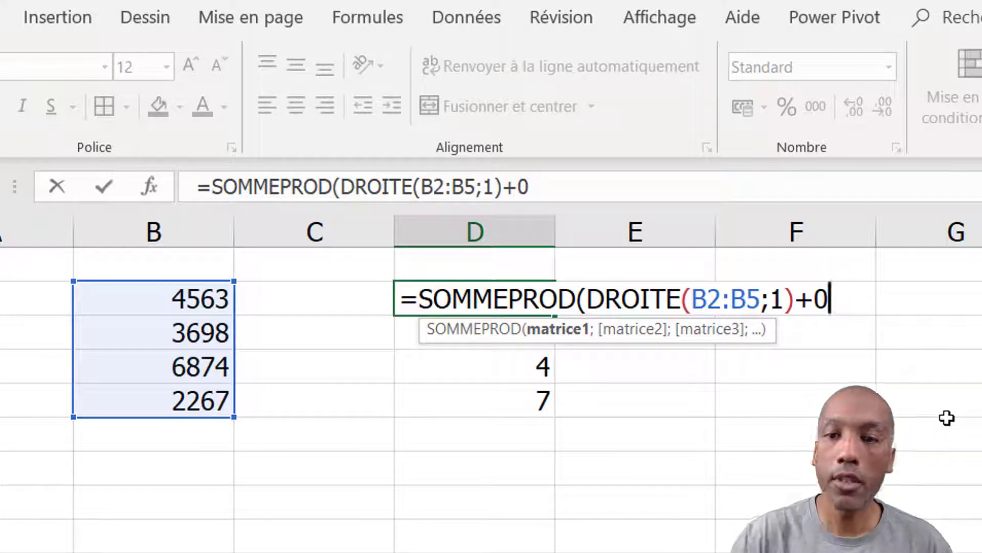
{"action": "type", "text": ")"}
{"action": "key", "text": "Return"}
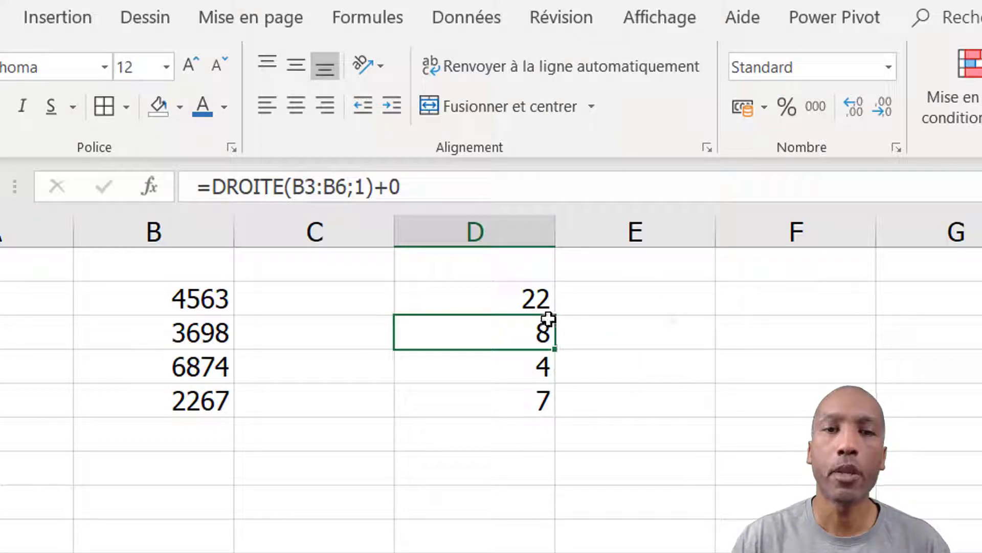
Undo the SOMMEPROD edit in D2 and total D2:D5 in cell D7 with a SOMME formula.
{"action": "left_click", "coordinate": [522, 301]}
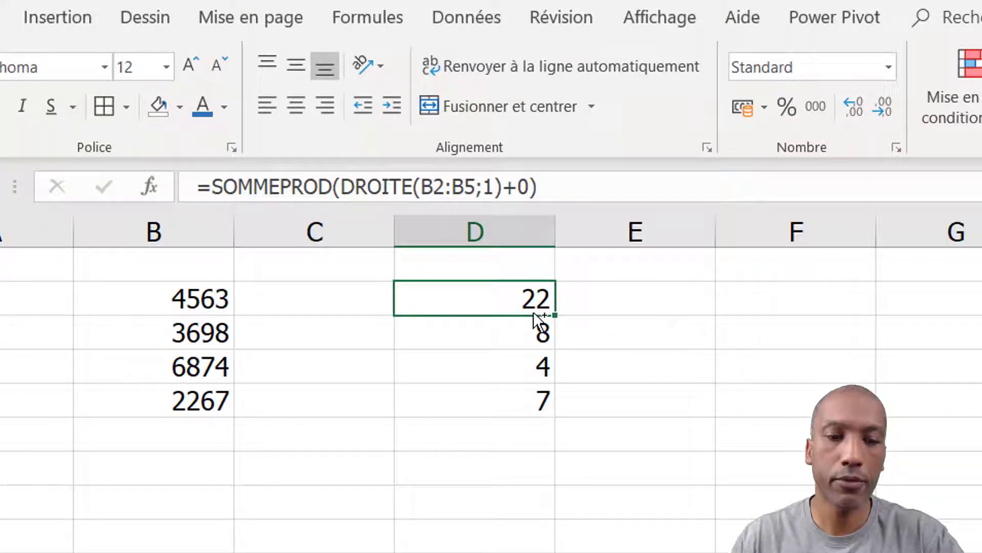
{"action": "key", "text": "ctrl+z"}
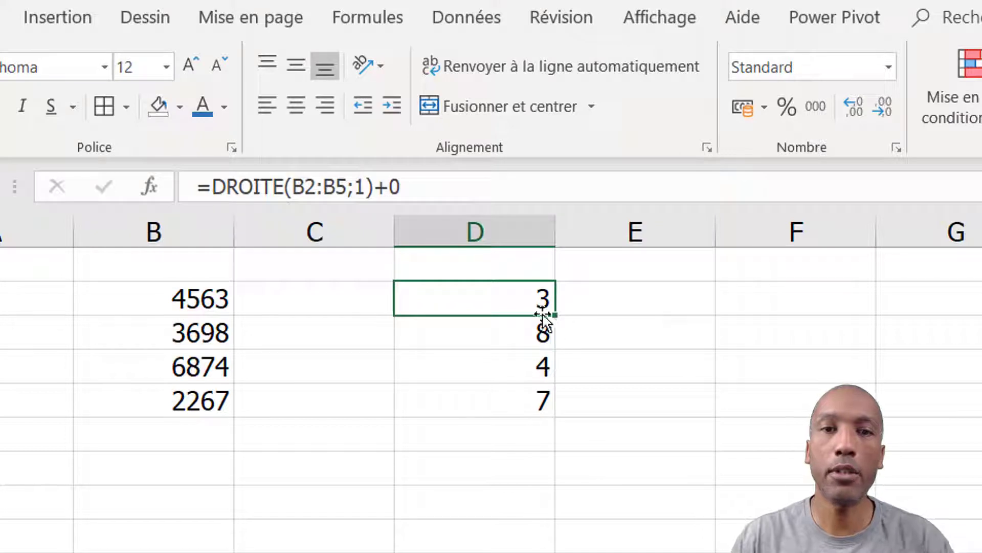
{"action": "left_click", "coordinate": [517, 464]}
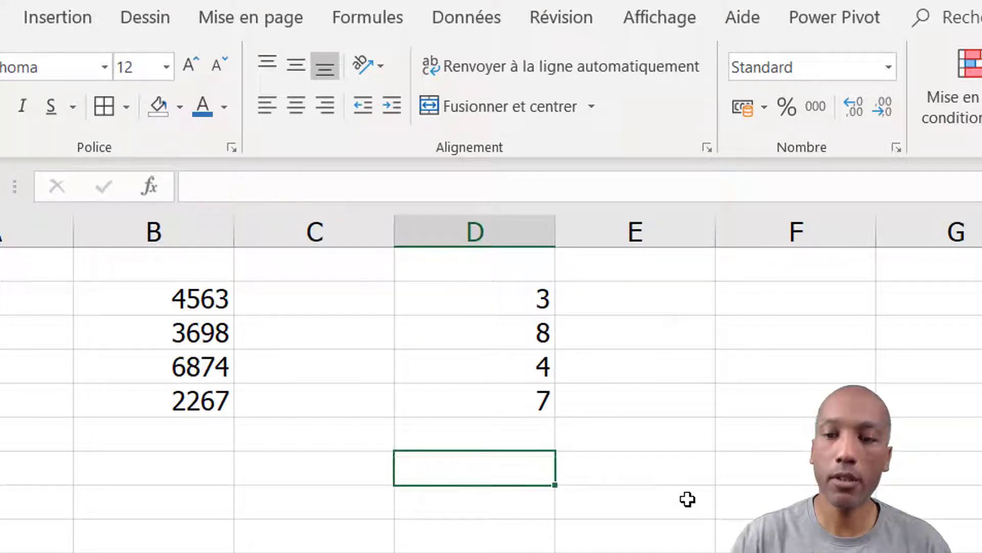
{"action": "type", "text": "=somm"}
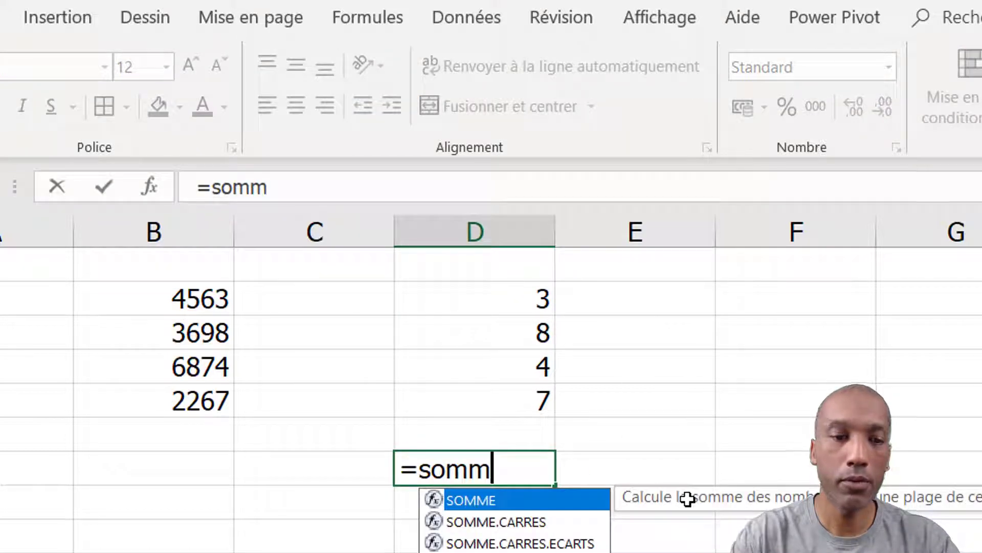
{"action": "key", "text": "Tab"}
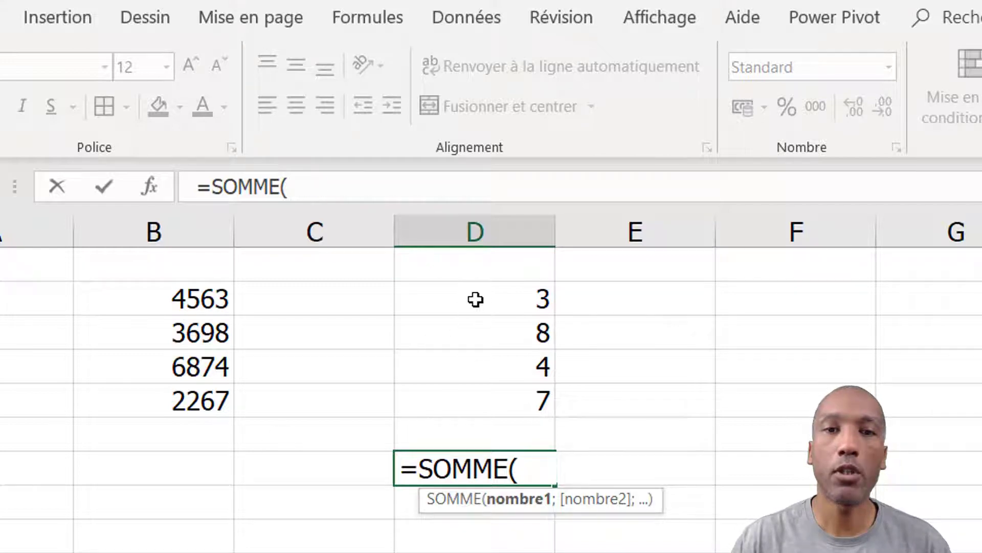
{"action": "left_click_drag", "start_coordinate": [476, 298], "coordinate": [475, 393]}
{"action": "key", "text": "Return"}
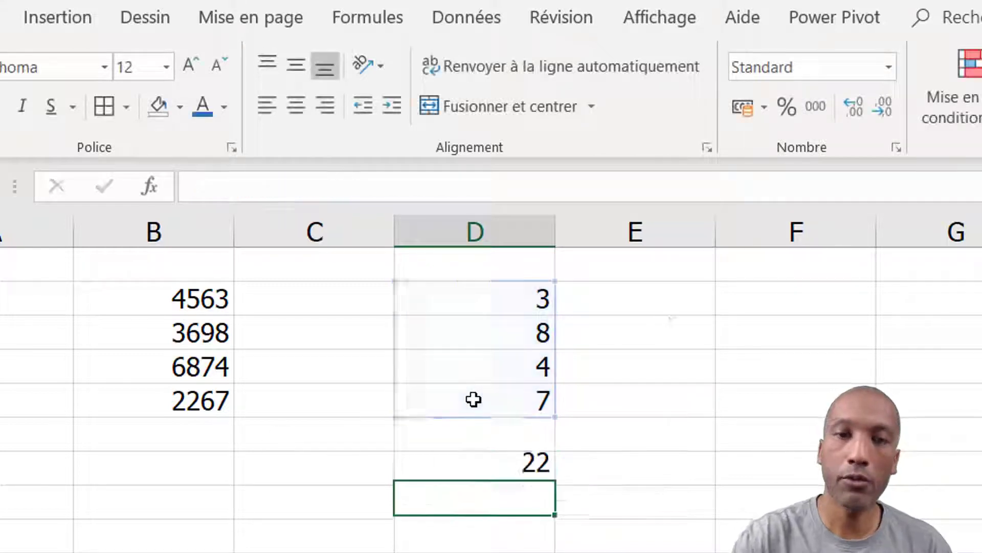
{"action": "left_click", "coordinate": [737, 298]}
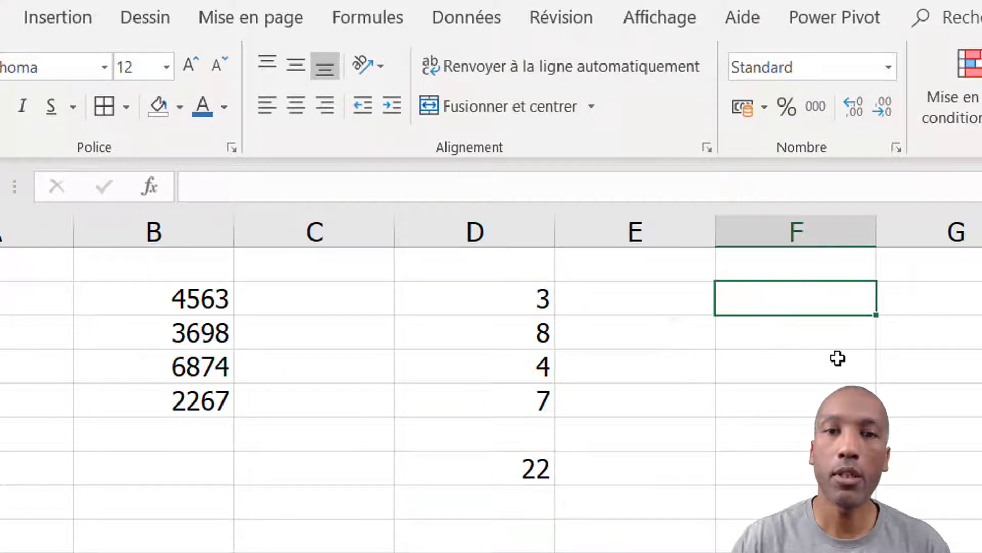
Enclose D2's DROITE expression in SOMMEPROD again so the formula reads =SOMMEPROD(DROITE(B2:B5;1)+0).
{"action": "left_click", "coordinate": [478, 294]}
{"action": "key", "text": "F2"}
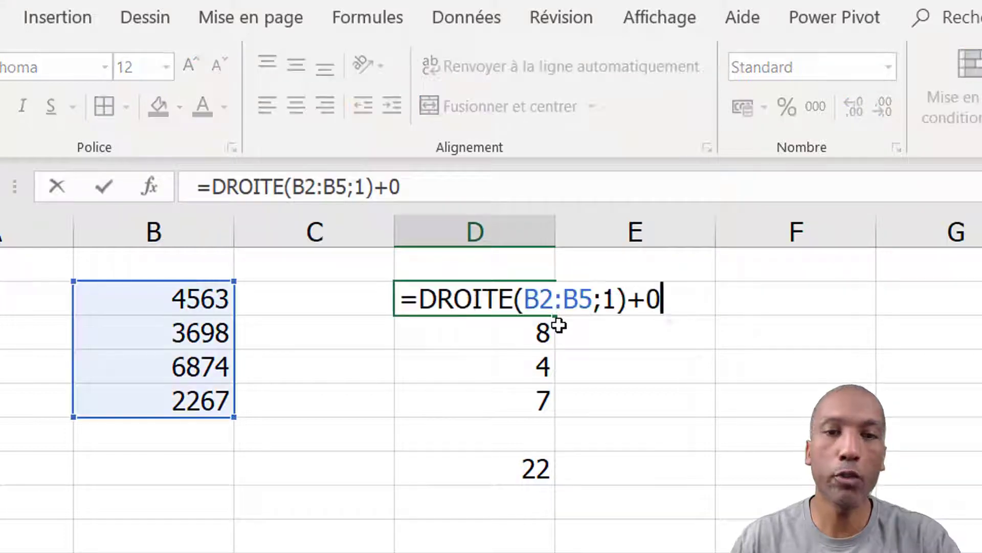
{"action": "key", "text": "Home"}
{"action": "key", "text": "Right"}
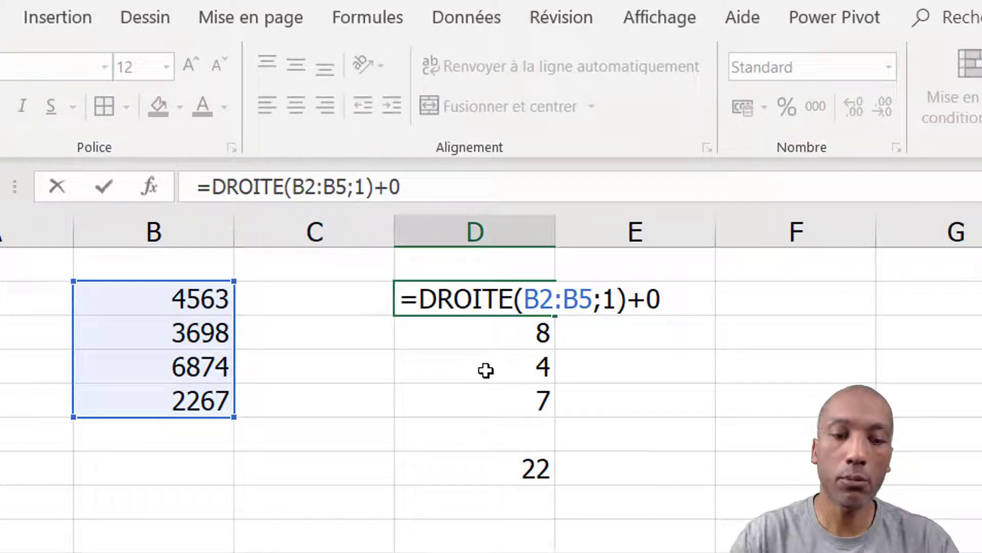
{"action": "type", "text": "sommepr"}
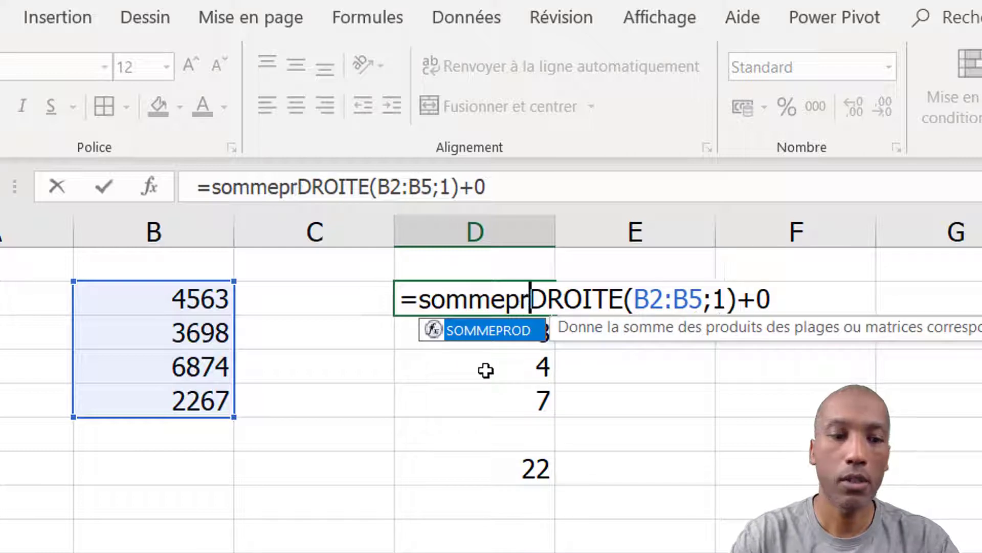
{"action": "key", "text": "Tab"}
{"action": "left_click", "coordinate": [861, 306]}
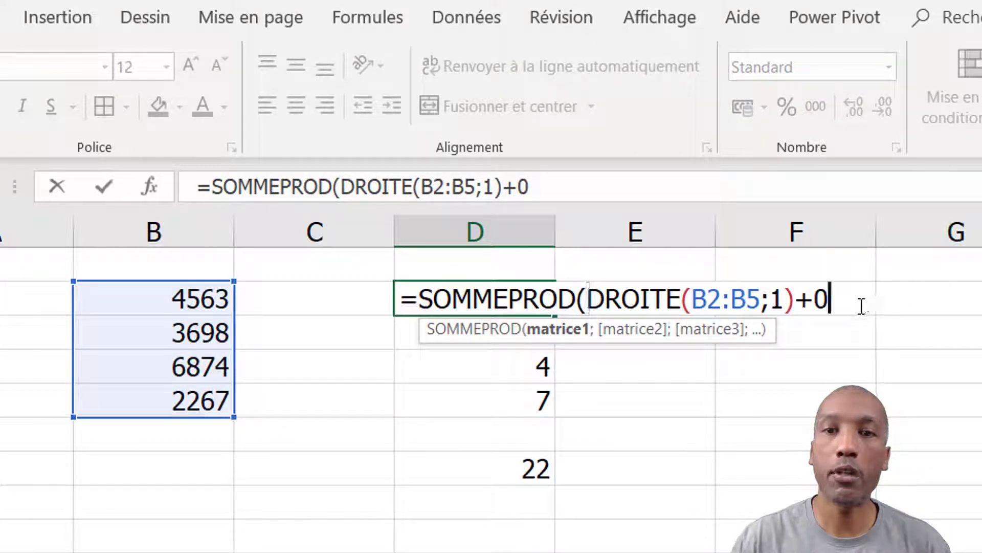
{"action": "type", "text": ")"}
{"action": "key", "text": "Return"}
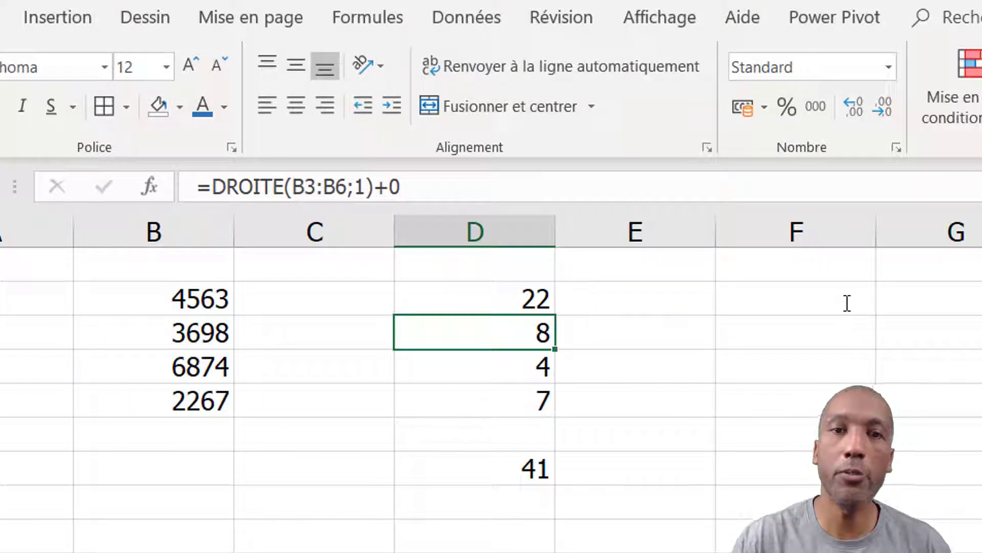
Clear the SOMME formula from D7 and the DROITE formulas from D3 to D5.
{"action": "left_click", "coordinate": [507, 472]}
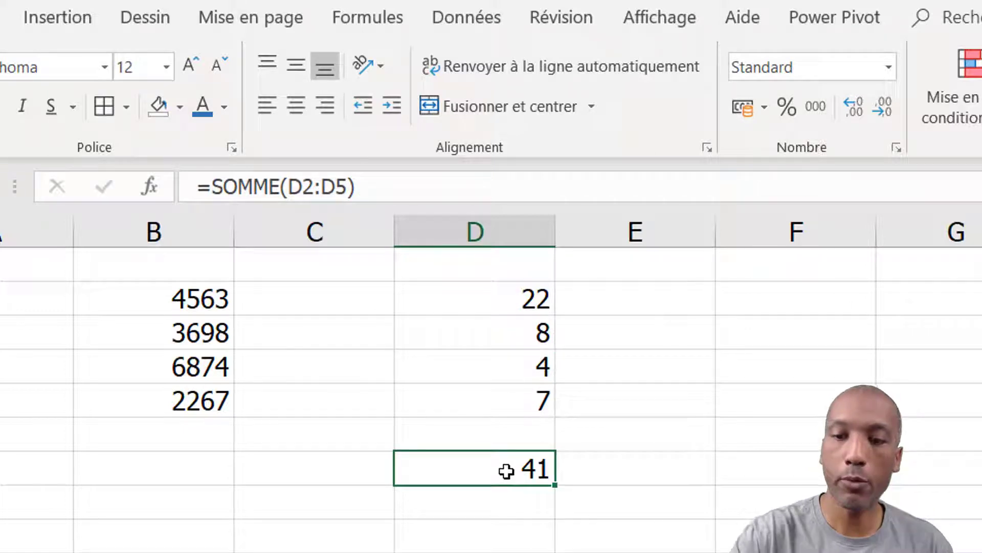
{"action": "key", "text": "Delete"}
{"action": "left_click", "coordinate": [493, 302]}
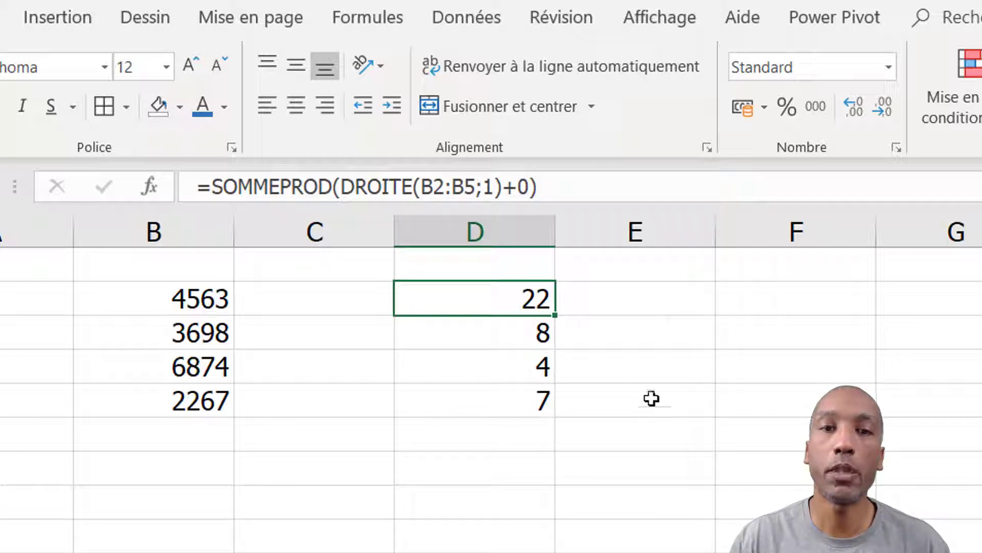
{"action": "left_click_drag", "start_coordinate": [542, 344], "coordinate": [522, 389]}
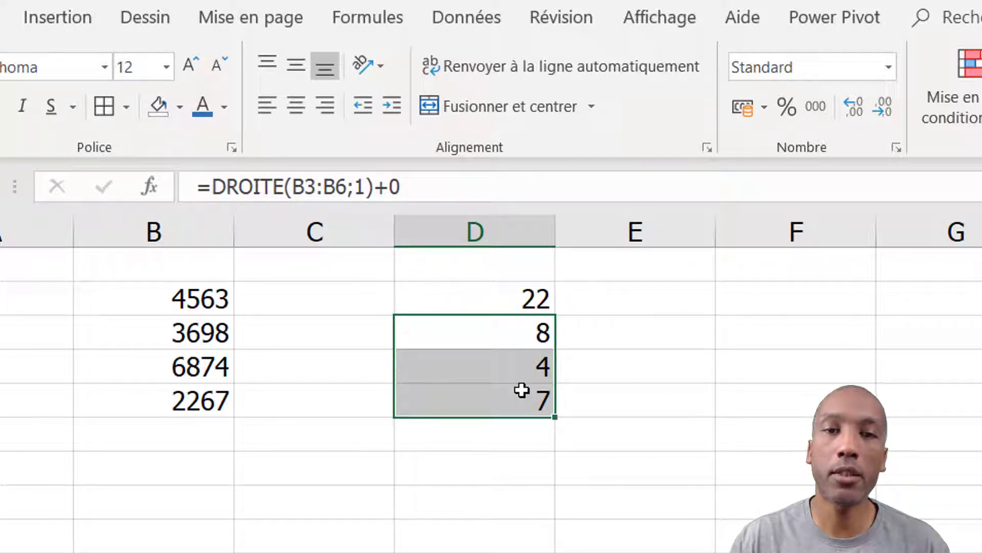
{"action": "key", "text": "Delete"}
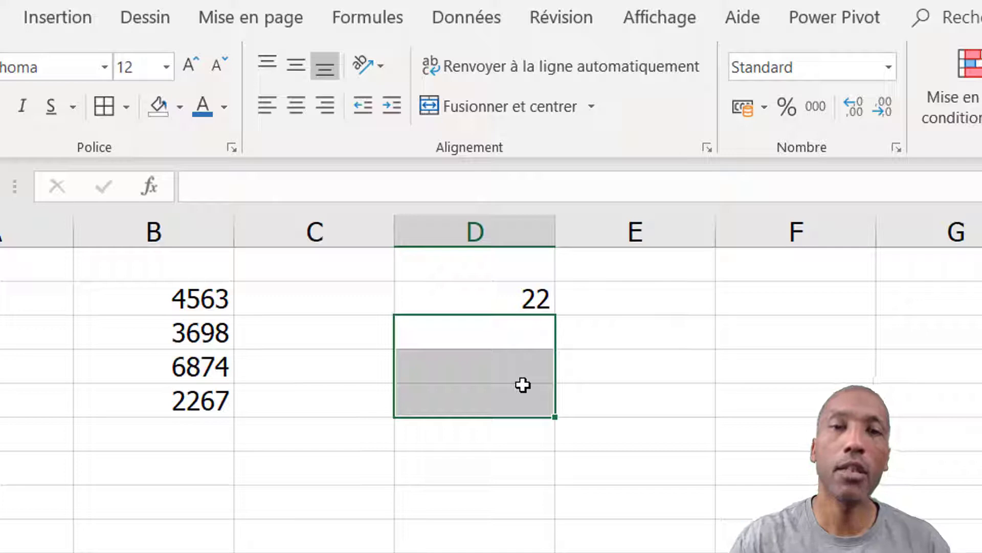
Try to fill the SOMMEPROD formula from D2 down through D5.
{"action": "left_click", "coordinate": [512, 310]}
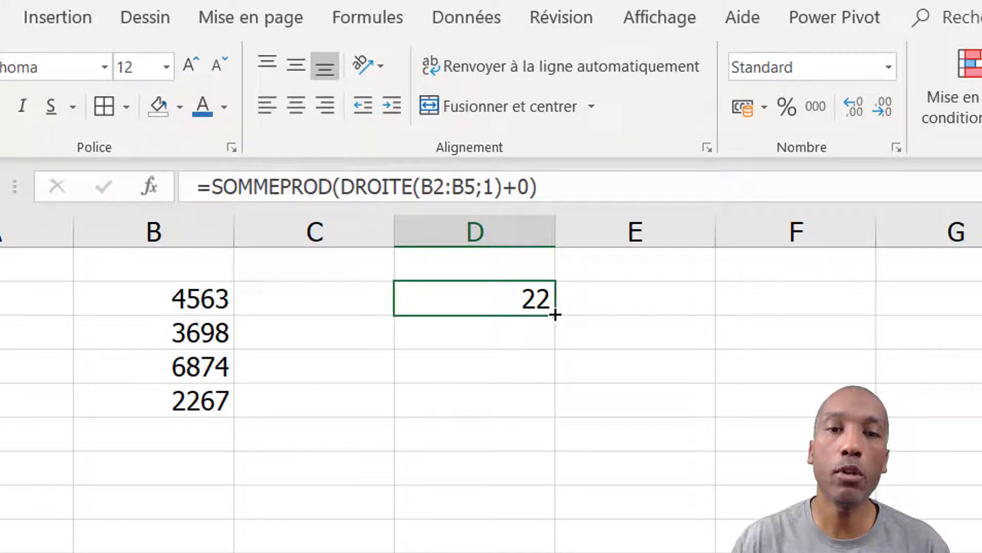
{"action": "left_click_drag", "start_coordinate": [555, 314], "coordinate": [550, 414]}
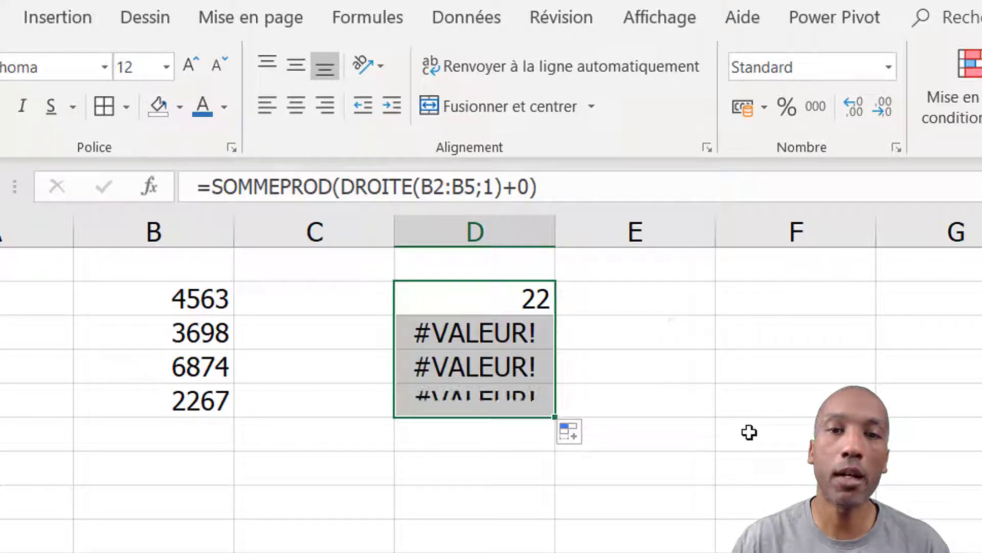
Inspect the range referenced by the copied formula in D3, and undo the fill.
{"action": "left_click", "coordinate": [511, 334]}
{"action": "double_click", "coordinate": [510, 333]}
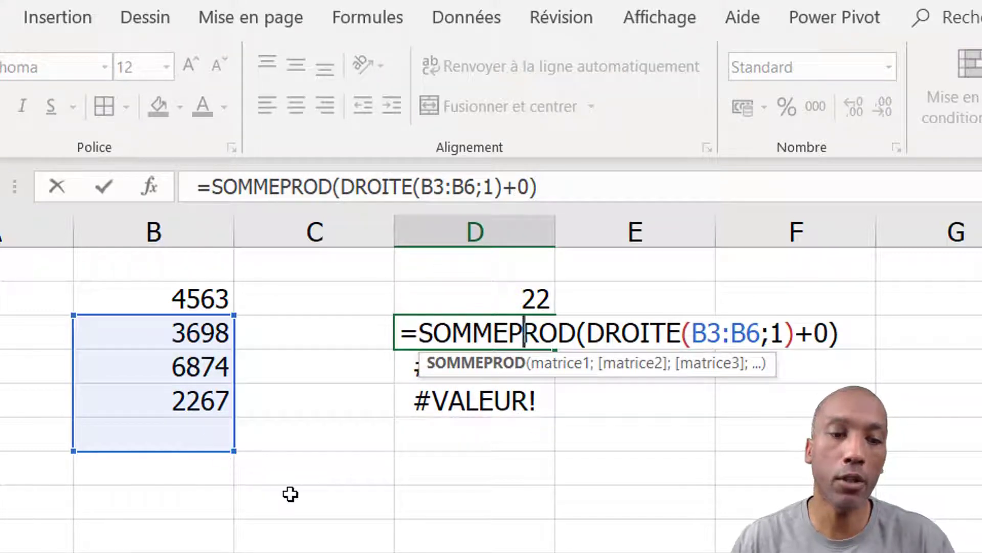
{"action": "key", "text": "ctrl+Return"}
{"action": "key", "text": "ctrl+z"}
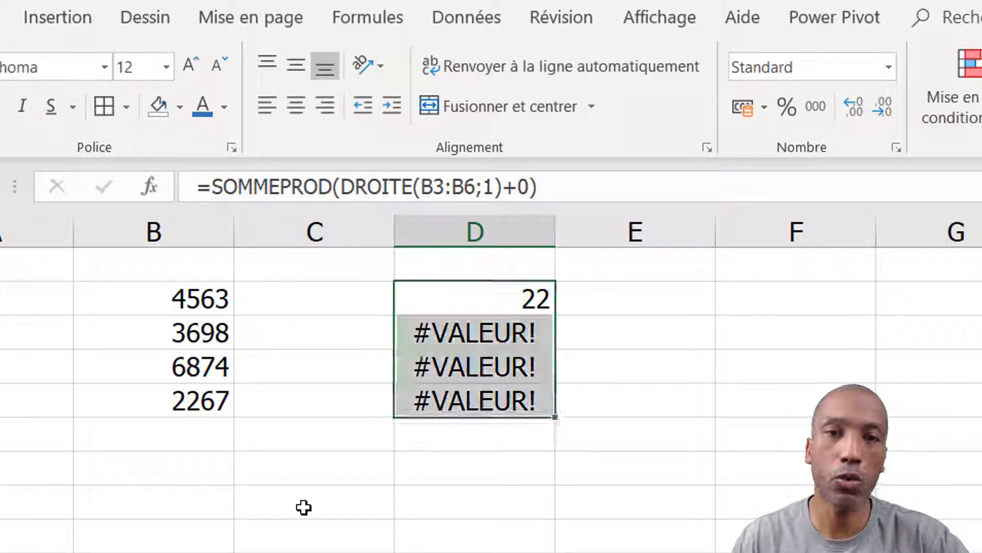